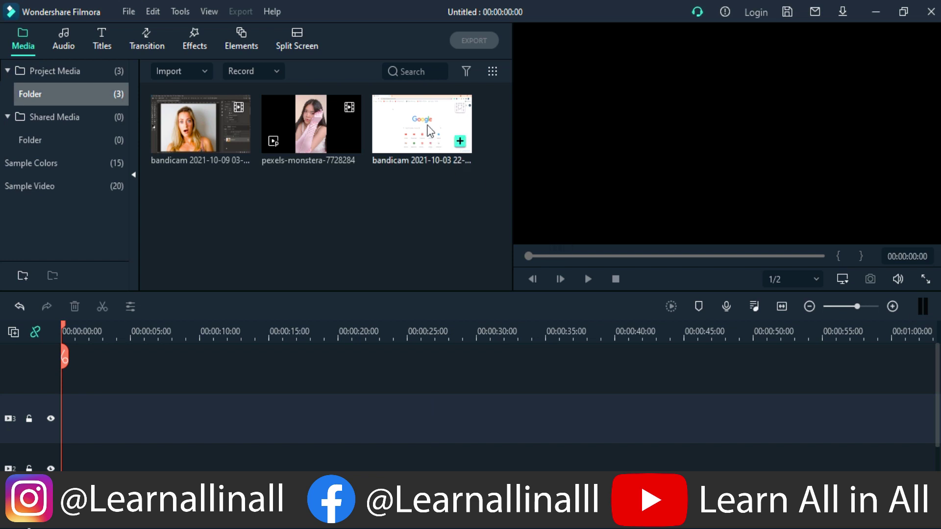
# Add the Google screen recording to the timeline and scrub to about 00:00:03:18.
pyautogui.moveTo(430, 118); pyautogui.dragTo(69, 442)
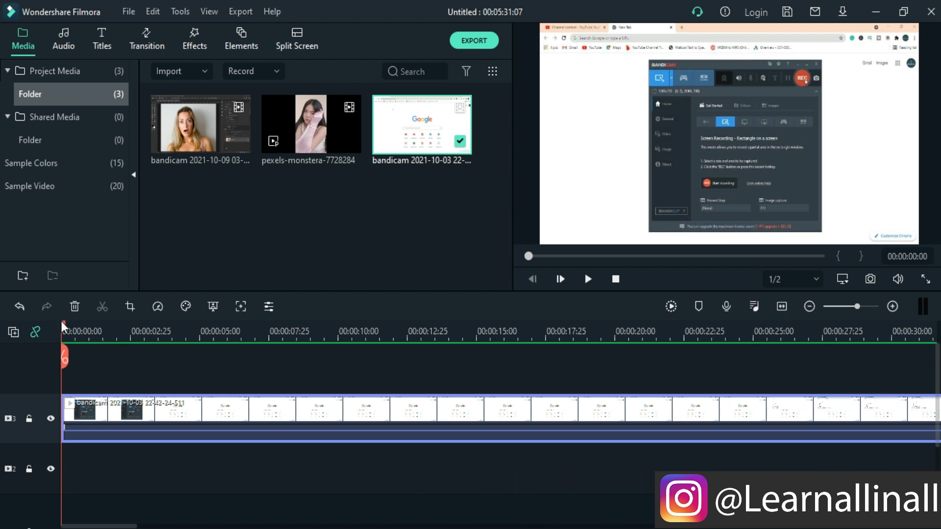
pyautogui.moveTo(62, 324)
pyautogui.mouseDown()
pyautogui.moveTo(237, 325)
pyautogui.moveTo(155, 324)
pyautogui.mouseUp()
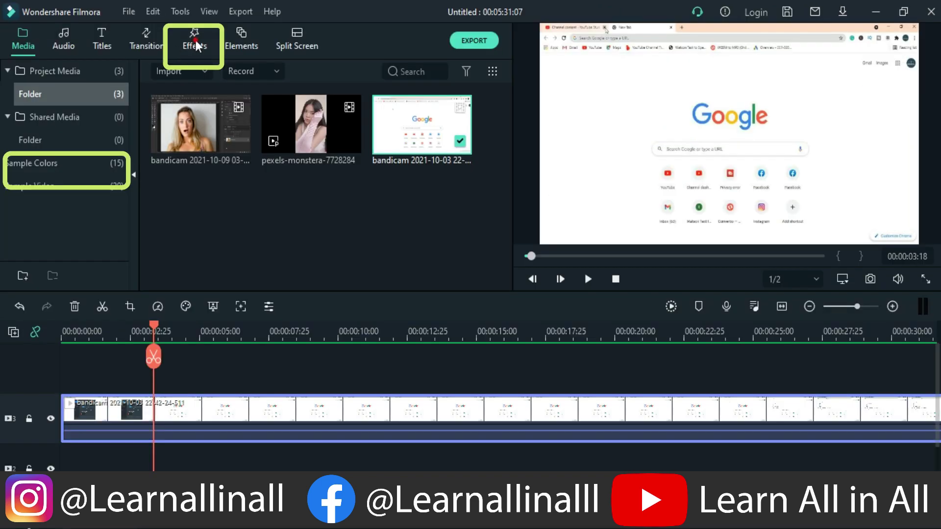
# Place a Mosaic effect above the recording and shrink its box to a thin top-right strip.
pyautogui.click(195, 46)
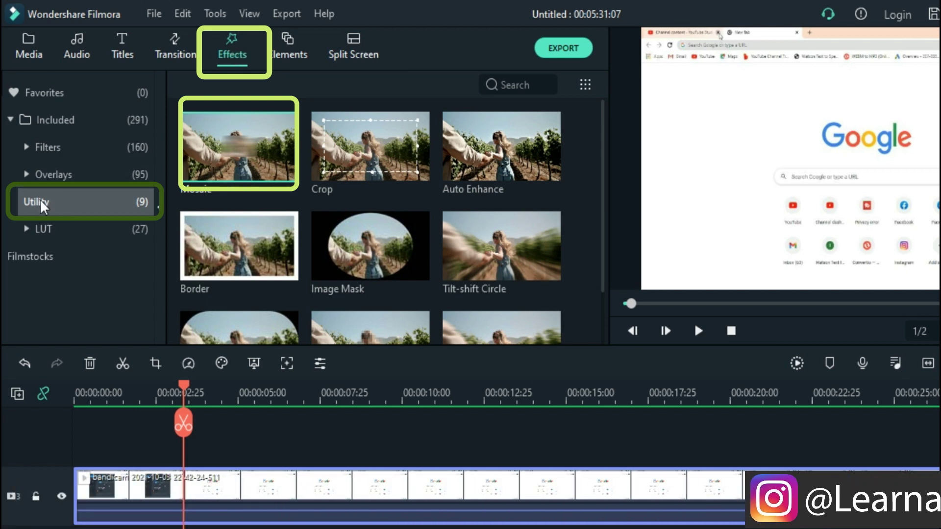
pyautogui.moveTo(217, 173)
pyautogui.mouseDown()
pyautogui.moveTo(211, 447)
pyautogui.moveTo(187, 447)
pyautogui.mouseUp()
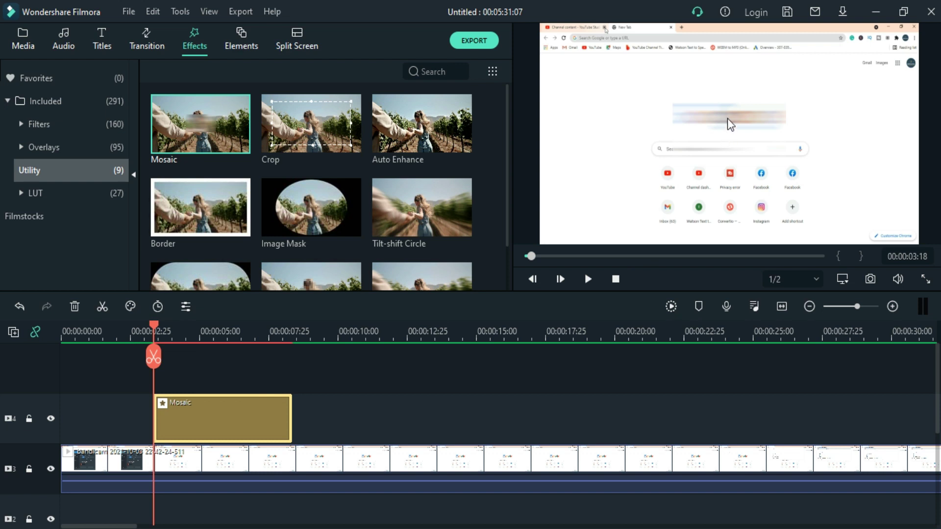
pyautogui.moveTo(726, 119); pyautogui.dragTo(857, 42)
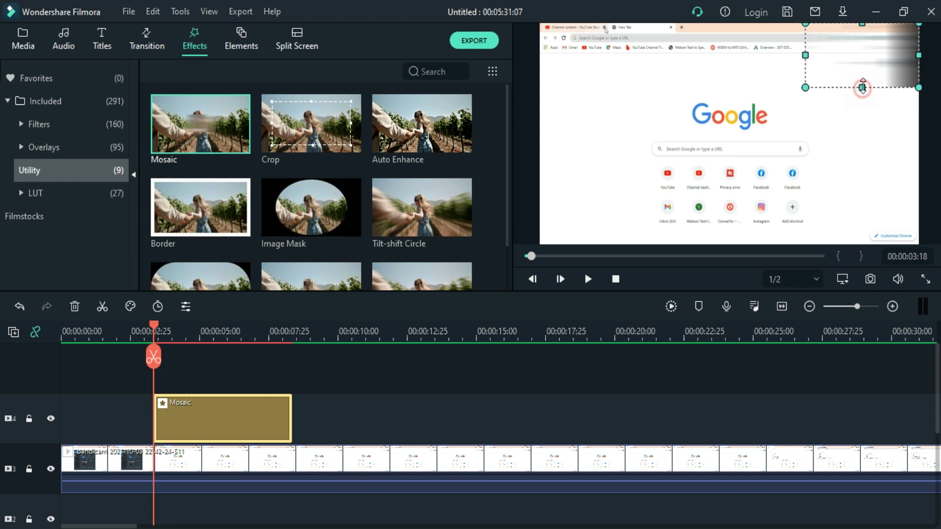
pyautogui.moveTo(862, 89); pyautogui.dragTo(862, 42)
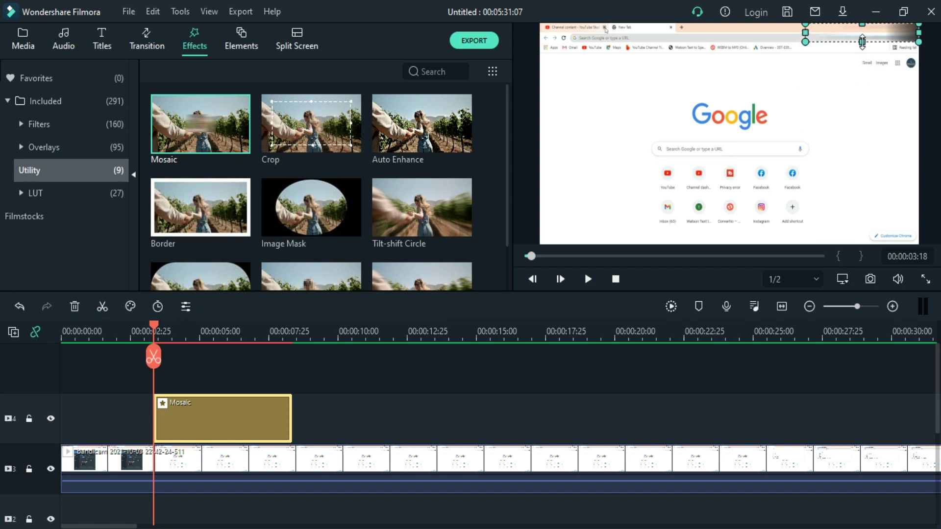
pyautogui.moveTo(805, 34); pyautogui.dragTo(878, 28)
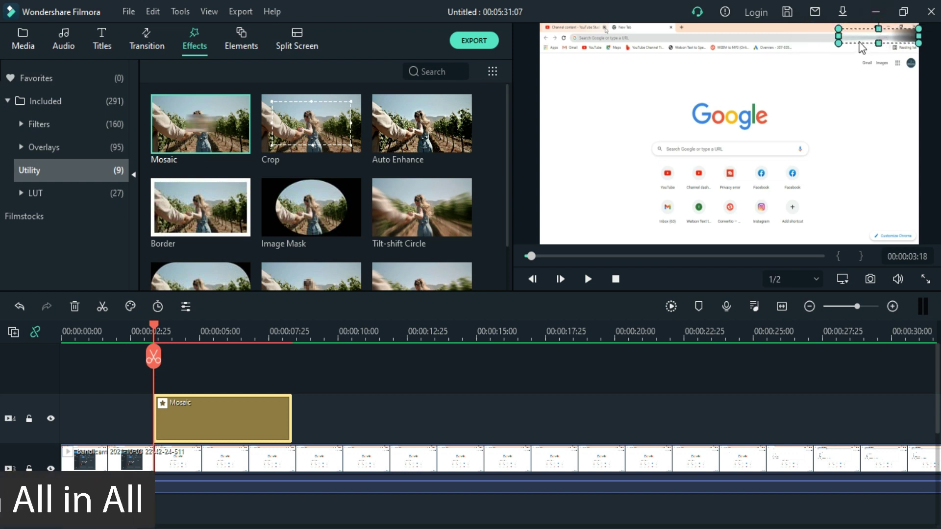
pyautogui.moveTo(838, 35); pyautogui.dragTo(853, 36)
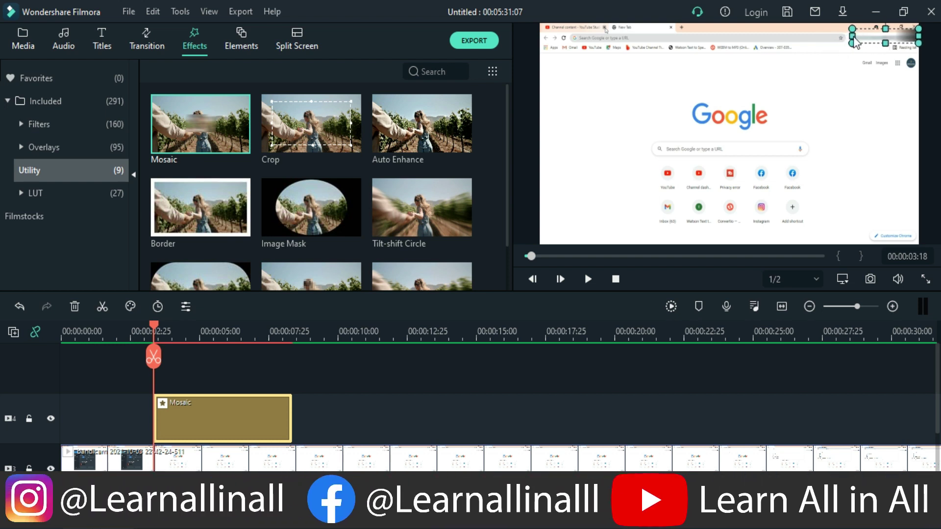
pyautogui.click(838, 92)
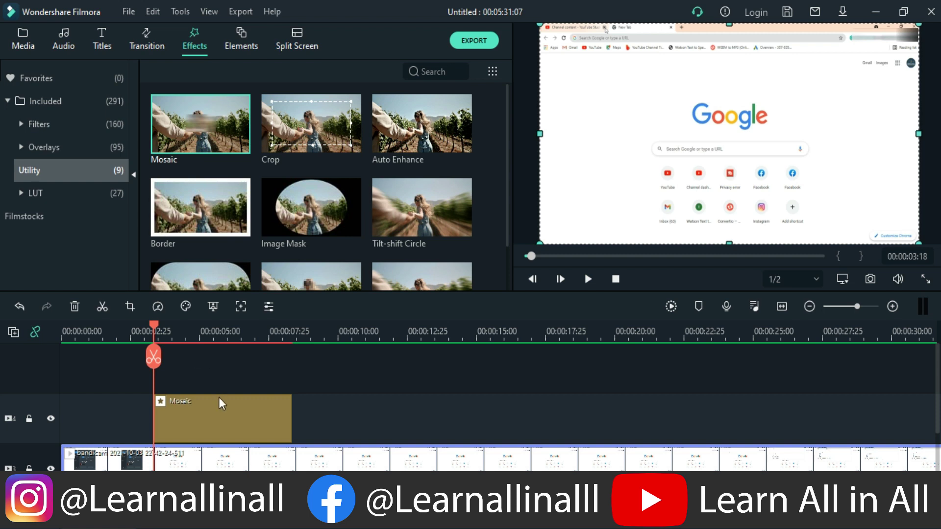
# Set the first Mosaic to a soft blur Type with Blur Amount 100 and apply it.
pyautogui.doubleClick(236, 429)
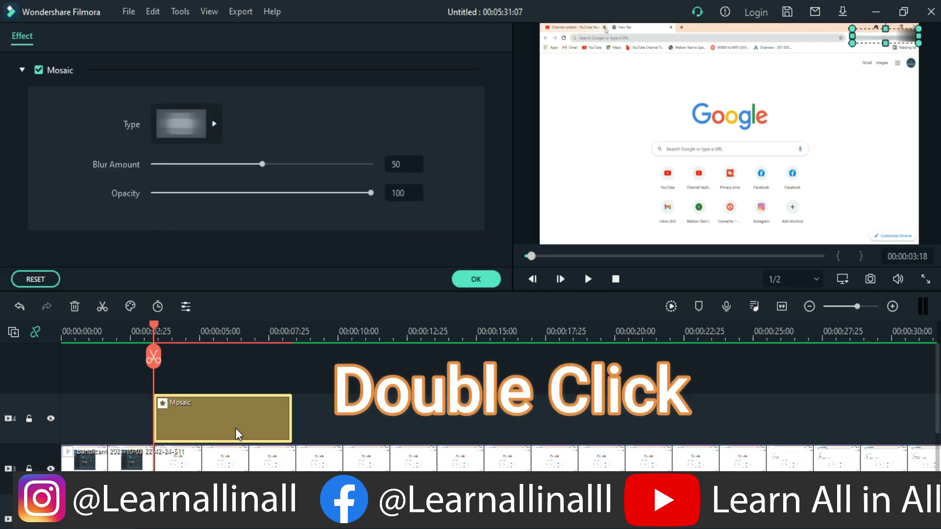
pyautogui.click(214, 123)
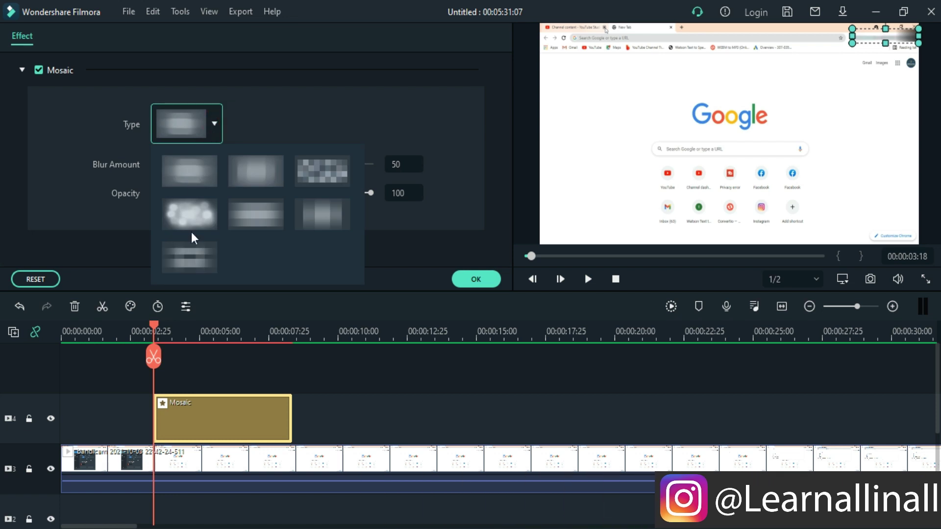
pyautogui.click(325, 217)
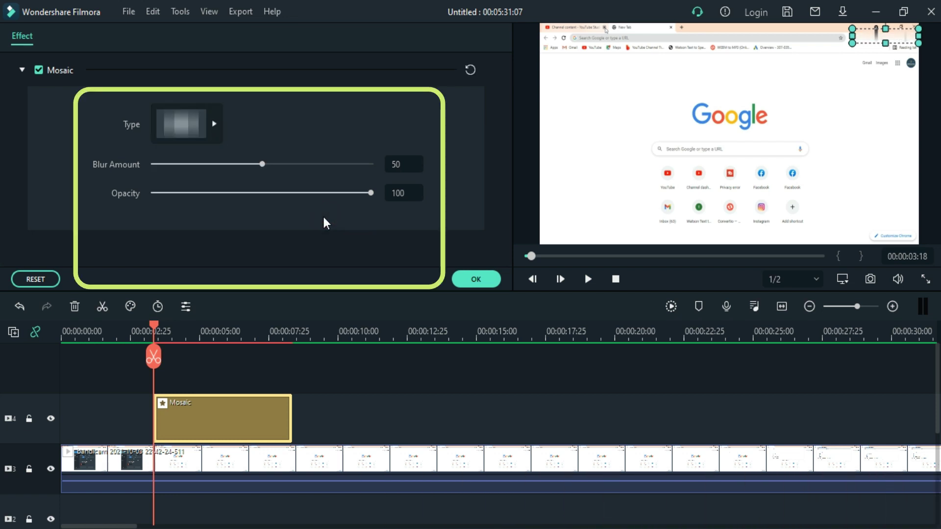
pyautogui.click(216, 125)
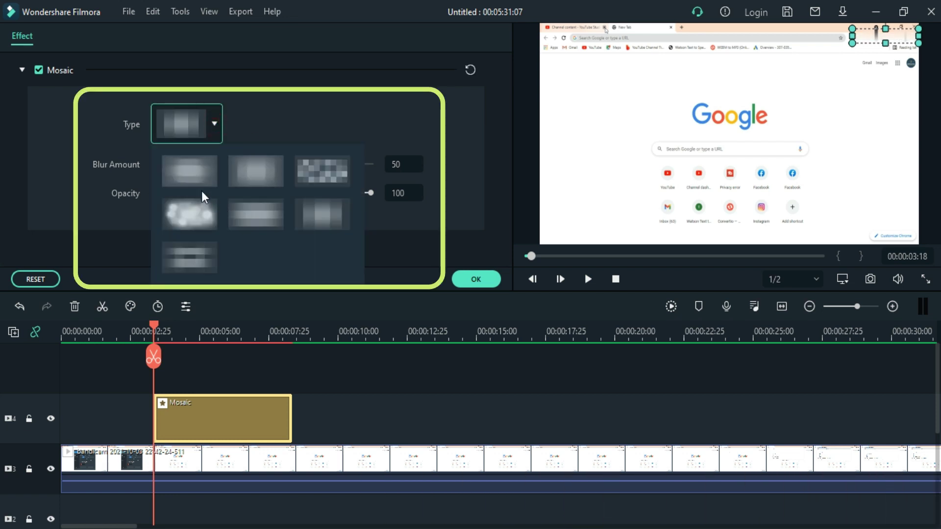
pyautogui.click(202, 169)
pyautogui.moveTo(262, 164); pyautogui.dragTo(366, 164)
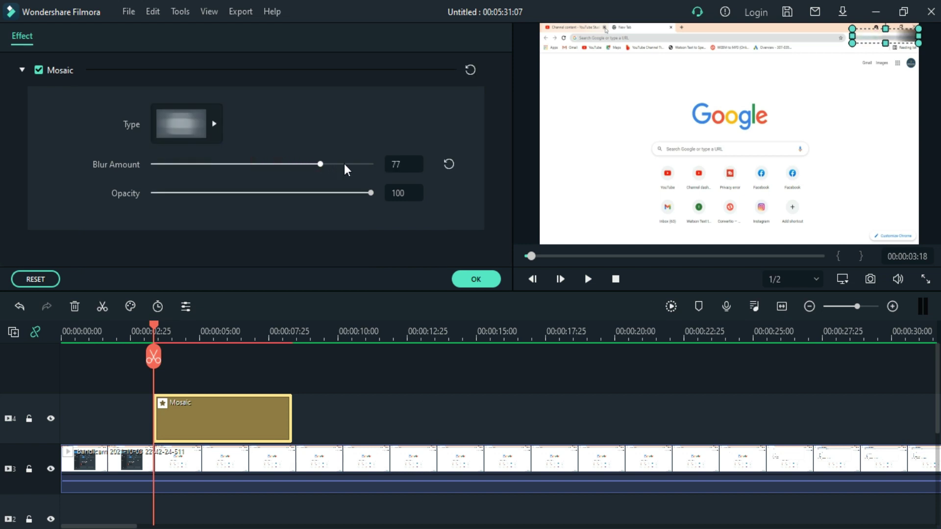
pyautogui.click(212, 124)
pyautogui.click(181, 253)
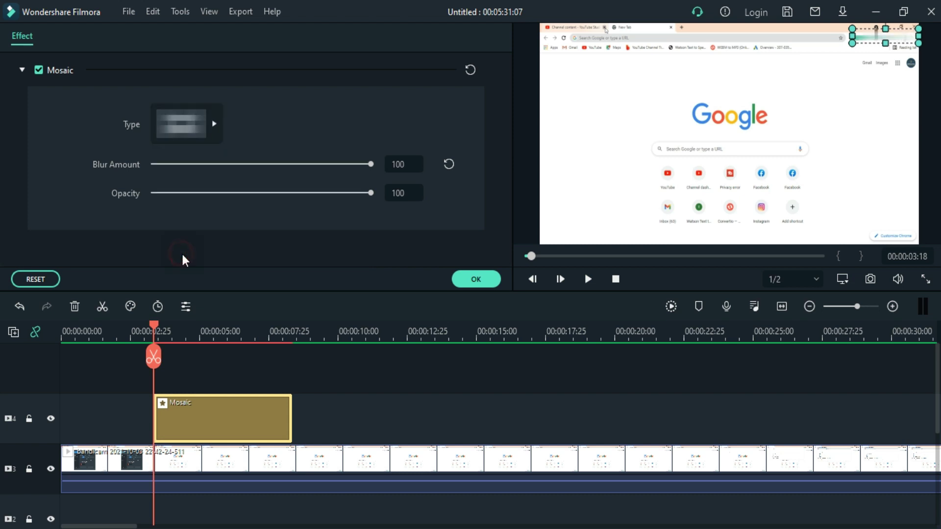
pyautogui.click(214, 125)
pyautogui.click(200, 211)
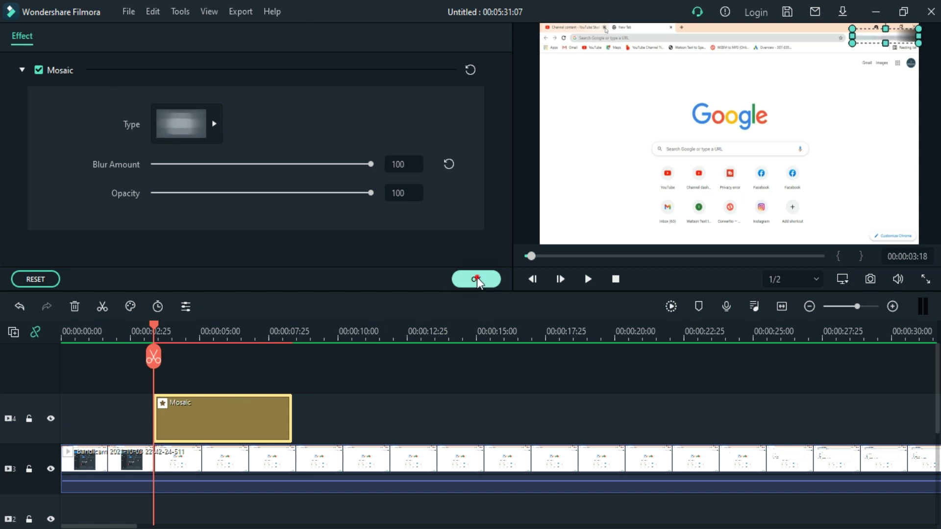
pyautogui.click(476, 279)
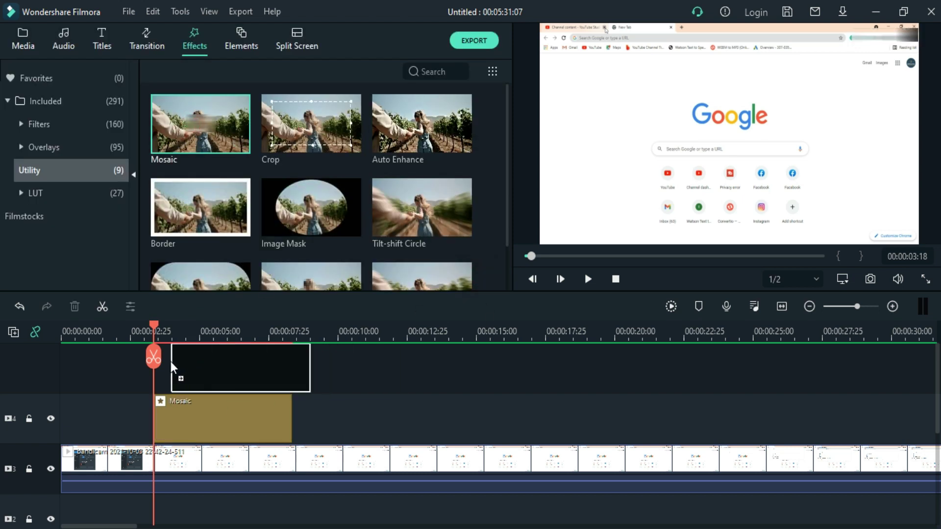
# Drop a second Mosaic on a new track and shrink its box to a small top-right patch.
pyautogui.moveTo(198, 139); pyautogui.dragTo(157, 361)
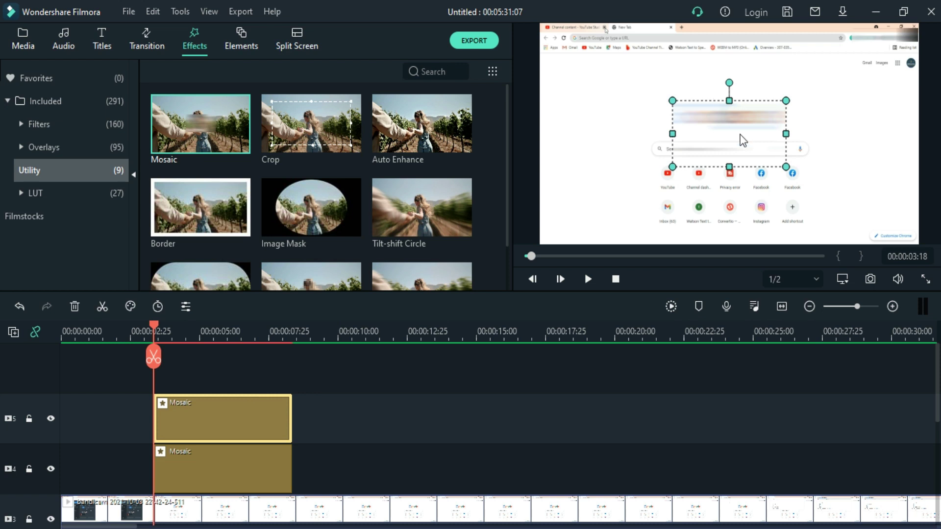
pyautogui.moveTo(741, 140); pyautogui.dragTo(874, 86)
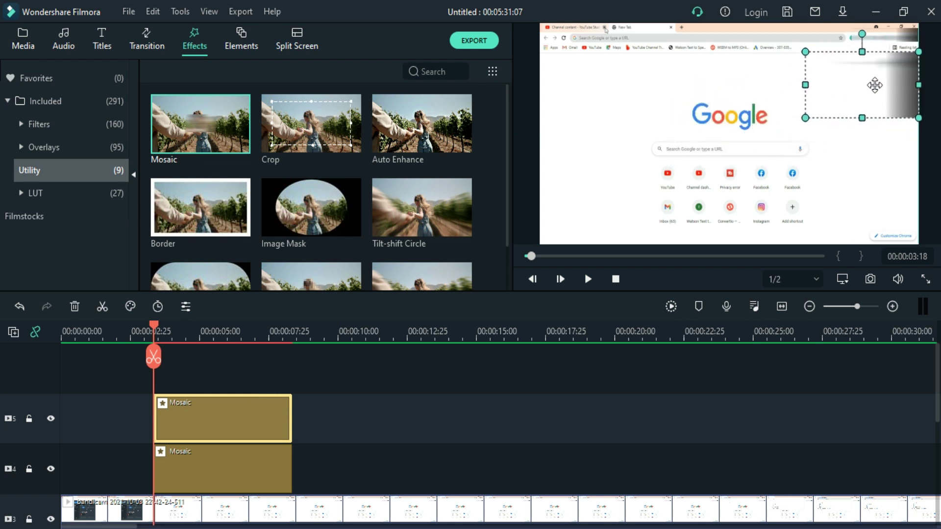
pyautogui.moveTo(805, 84); pyautogui.dragTo(868, 77)
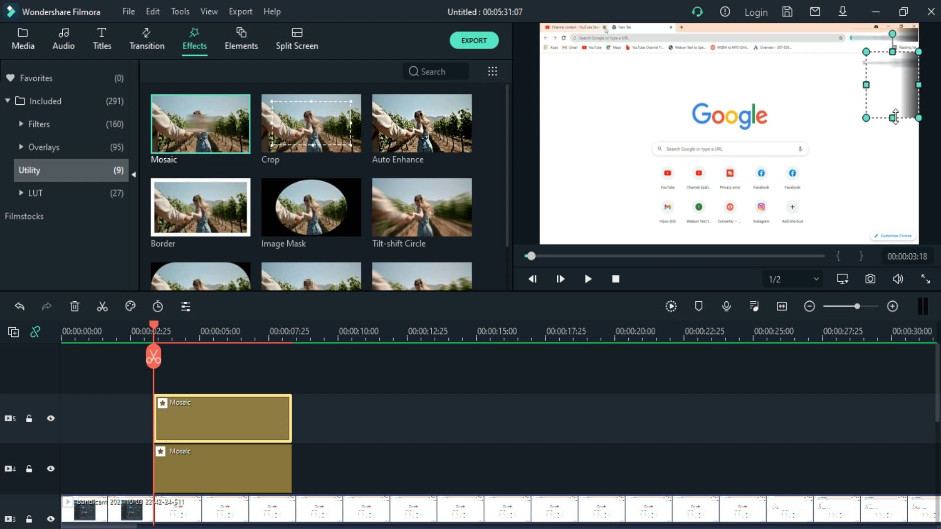
pyautogui.moveTo(894, 118)
pyautogui.mouseDown()
pyautogui.moveTo(892, 69)
pyautogui.moveTo(905, 59)
pyautogui.mouseUp()
pyautogui.click(874, 108)
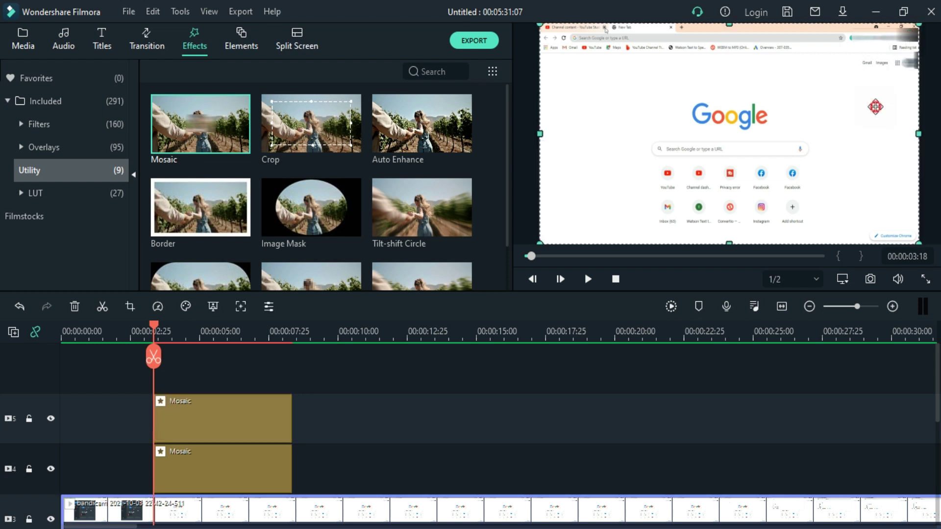
pyautogui.click(912, 58)
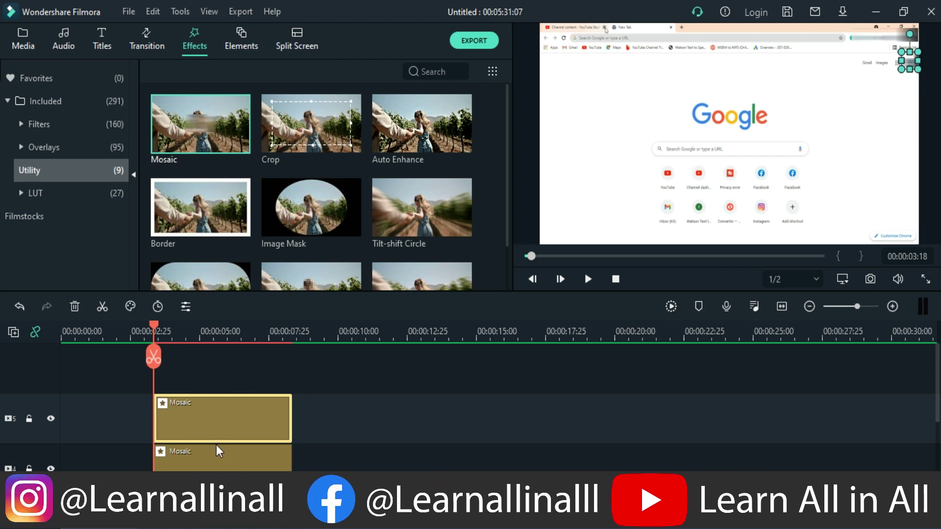
# Give the second Mosaic Blur Amount 100 and a horizontal-stripe Type, then apply.
pyautogui.doubleClick(212, 429)
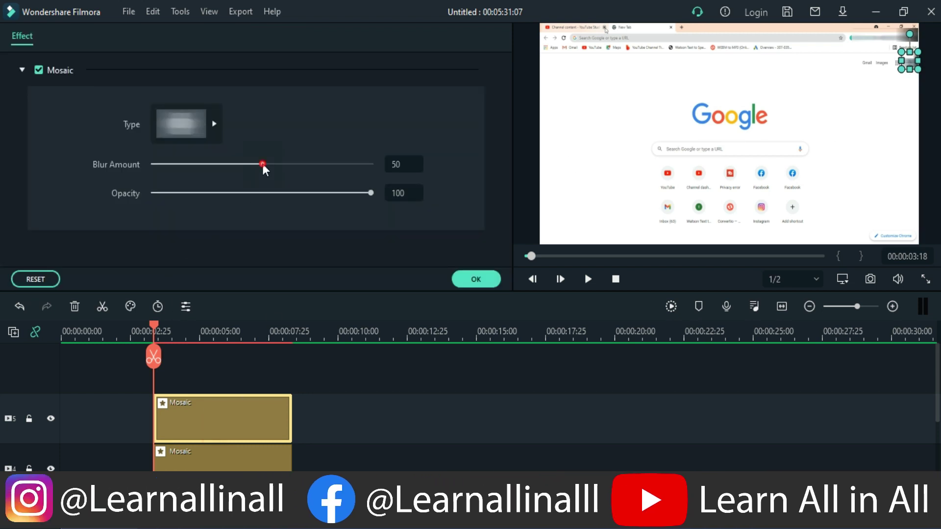
pyautogui.moveTo(262, 164); pyautogui.dragTo(377, 167)
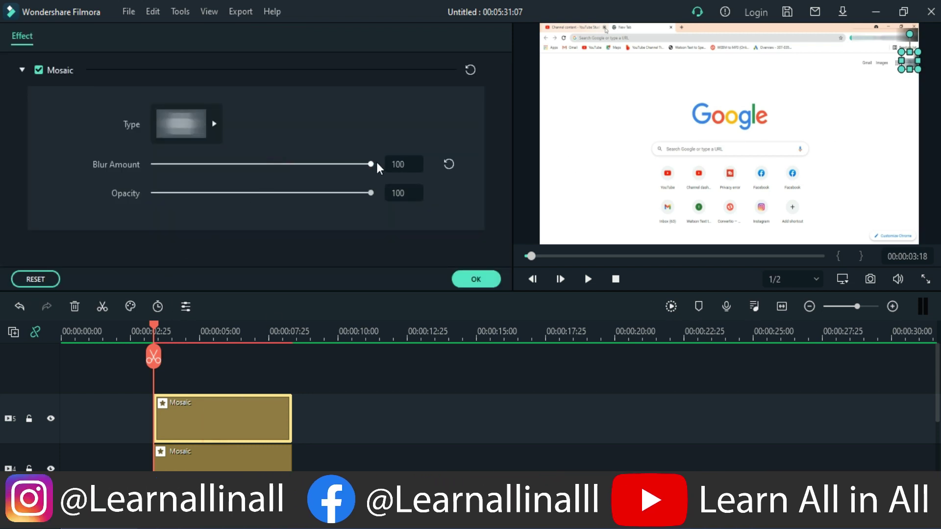
pyautogui.click(211, 127)
pyautogui.click(254, 217)
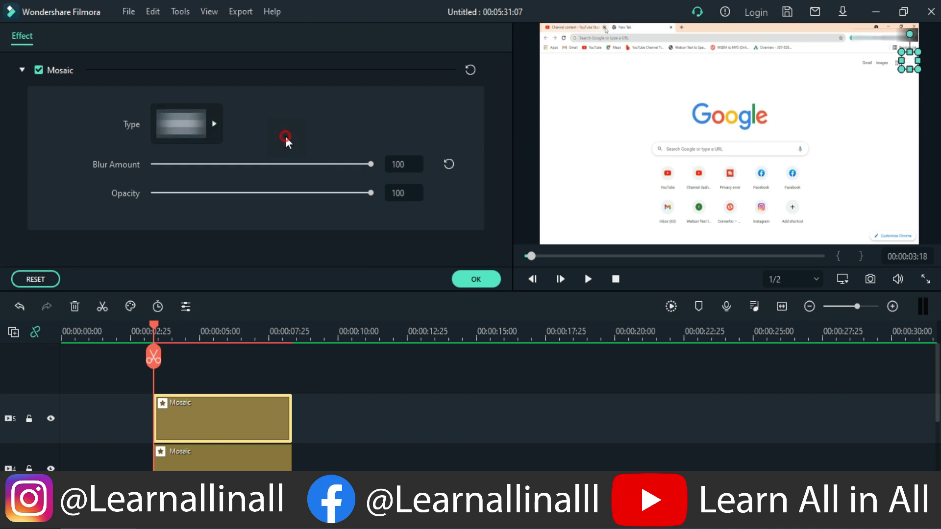
pyautogui.click(470, 278)
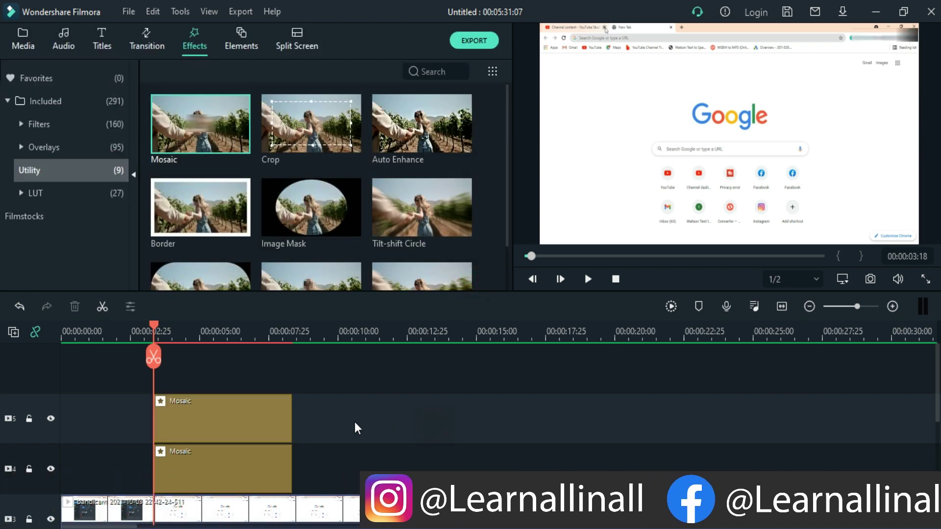
# Confirm the Mosaic settings and play back the edit to check it.
pyautogui.click(252, 423)
pyautogui.press('space')
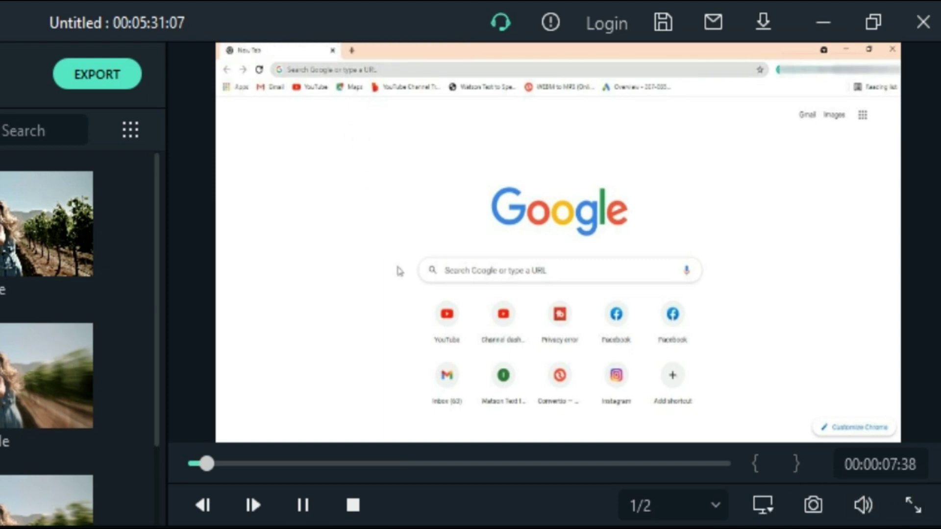
pyautogui.press('space')
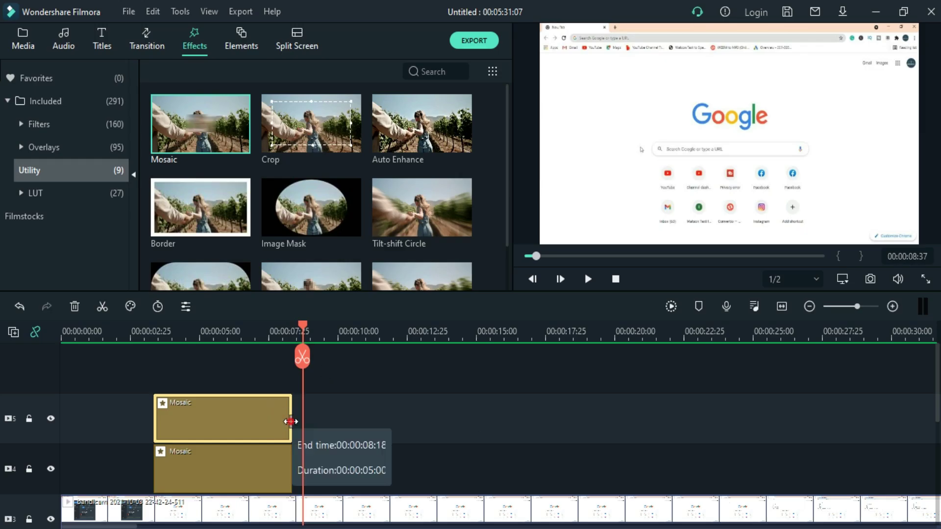
# Extend both Mosaic layers to about 00:00:13:05 and preview the result.
pyautogui.moveTo(291, 421); pyautogui.dragTo(423, 421)
pyautogui.click(286, 479)
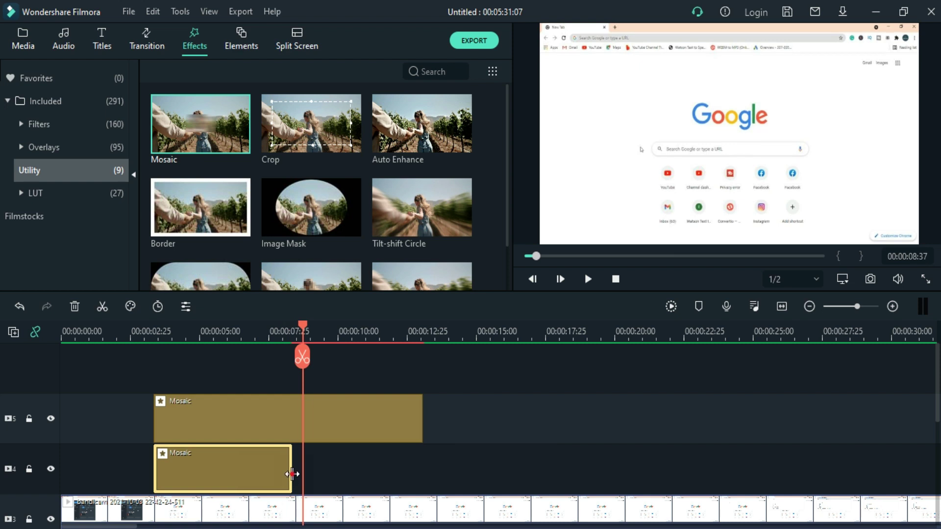
pyautogui.moveTo(288, 479); pyautogui.dragTo(434, 475)
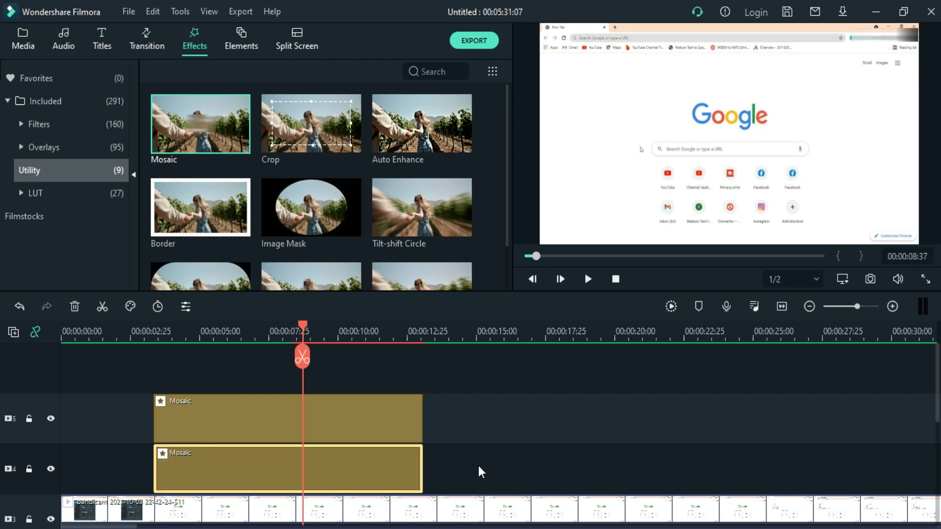
pyautogui.press('space')
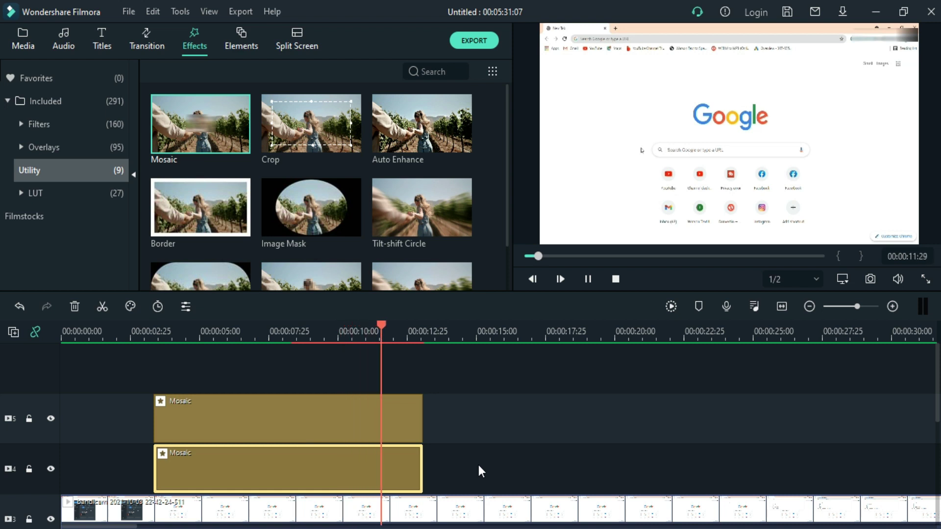
pyautogui.press('space')
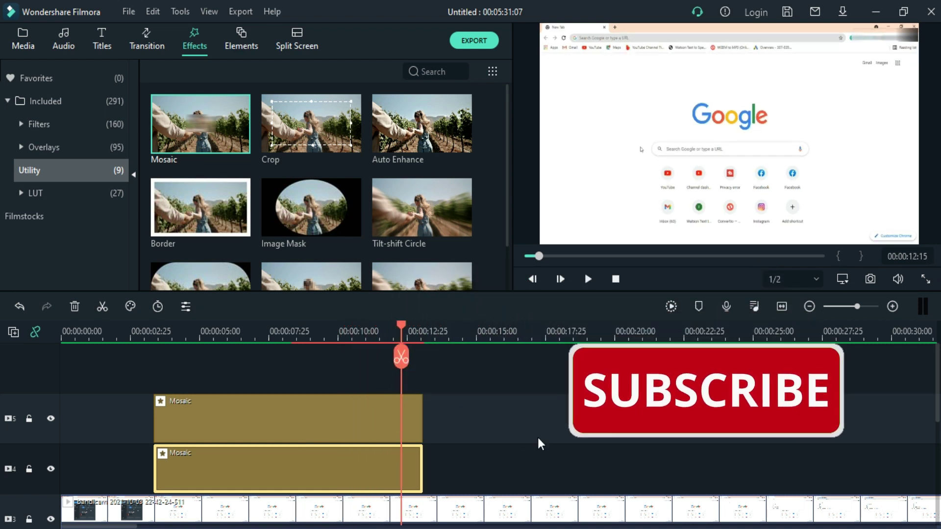
pyautogui.scroll(-1, 538, 438)
pyautogui.click(23, 39)
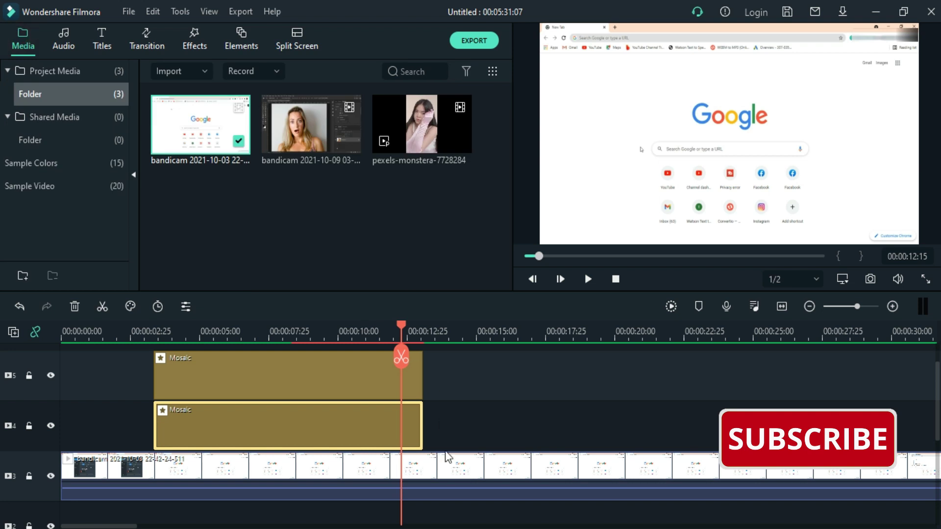
pyautogui.scroll(-1, 451, 454)
# Clear the timeline, add pexels-monstera-7728284, and match the project to 2160x3840 30fps.
pyautogui.click(489, 439)
pyautogui.press('Delete')
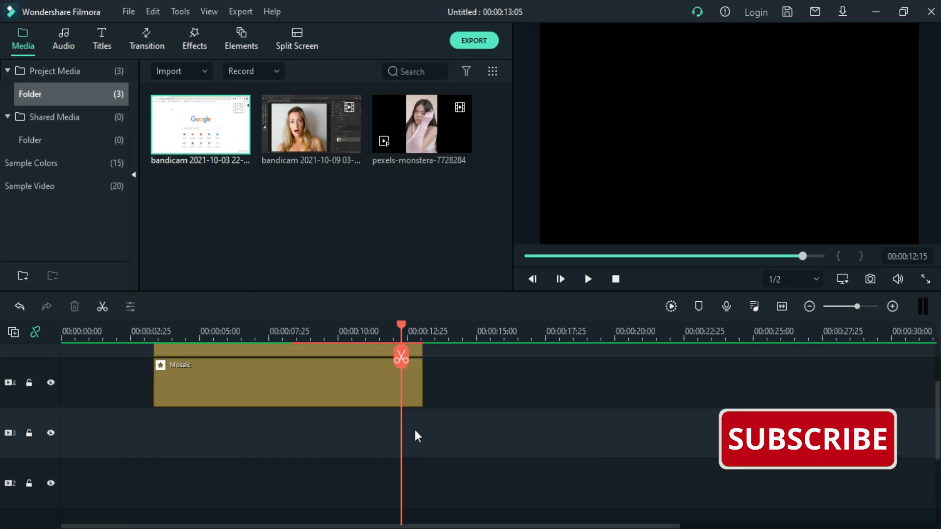
pyautogui.hotkey('ctrl', 'z')
pyautogui.moveTo(483, 373); pyautogui.dragTo(371, 441)
pyautogui.press('Delete')
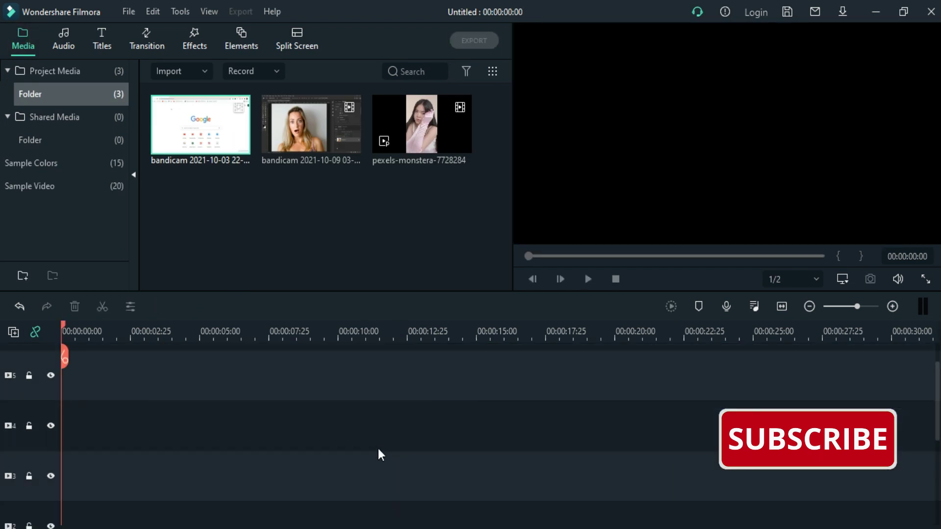
pyautogui.scroll(1, 355, 438)
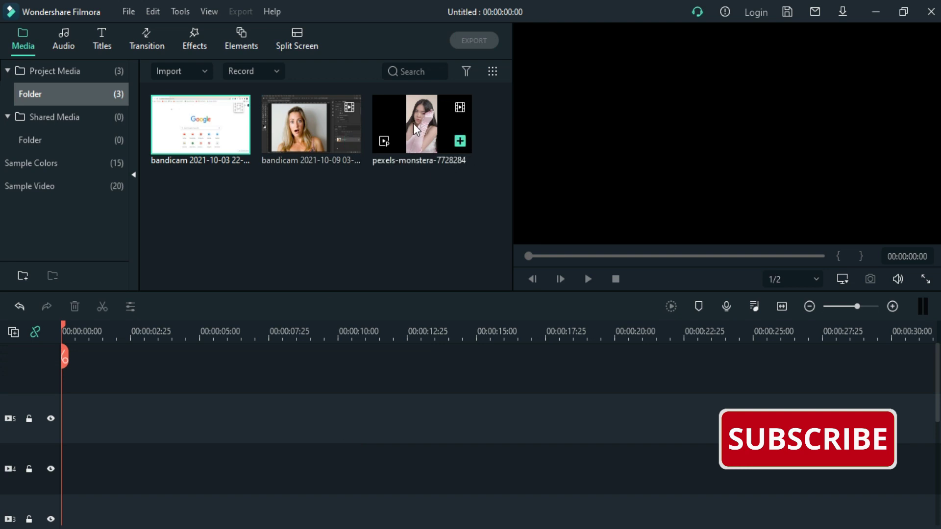
pyautogui.moveTo(413, 123)
pyautogui.mouseDown()
pyautogui.moveTo(228, 361)
pyautogui.moveTo(174, 446)
pyautogui.mouseUp()
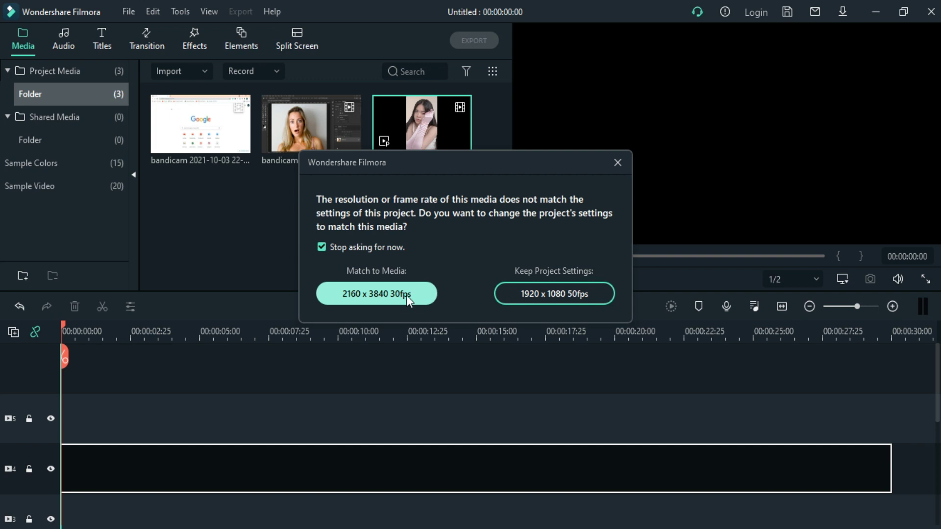
pyautogui.click(531, 303)
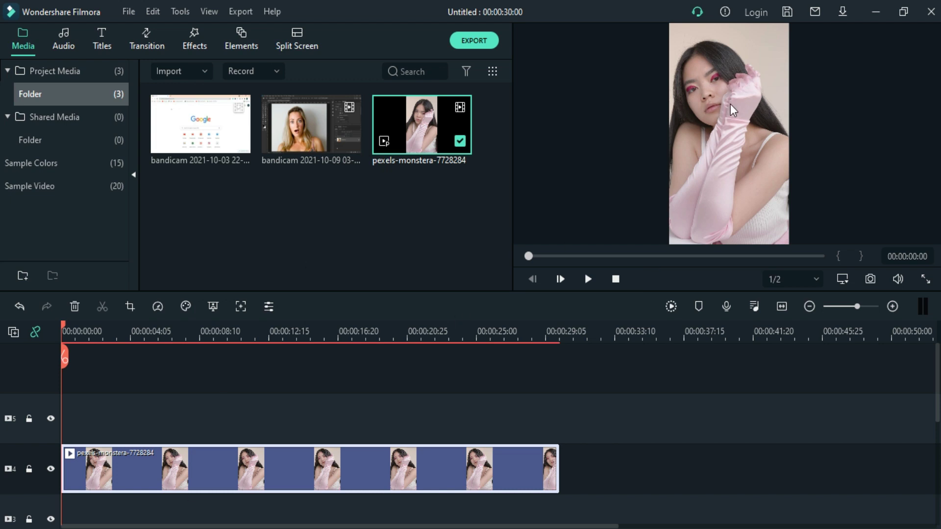
# Lay the Face-off effect above the woman's clip and play it to preview the pixelation.
pyautogui.click(194, 41)
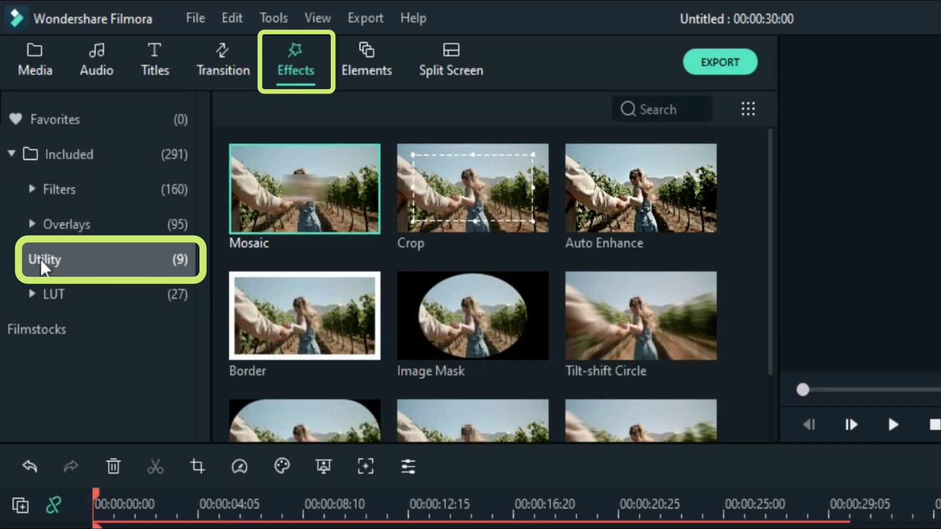
pyautogui.scroll(-2, 440, 279)
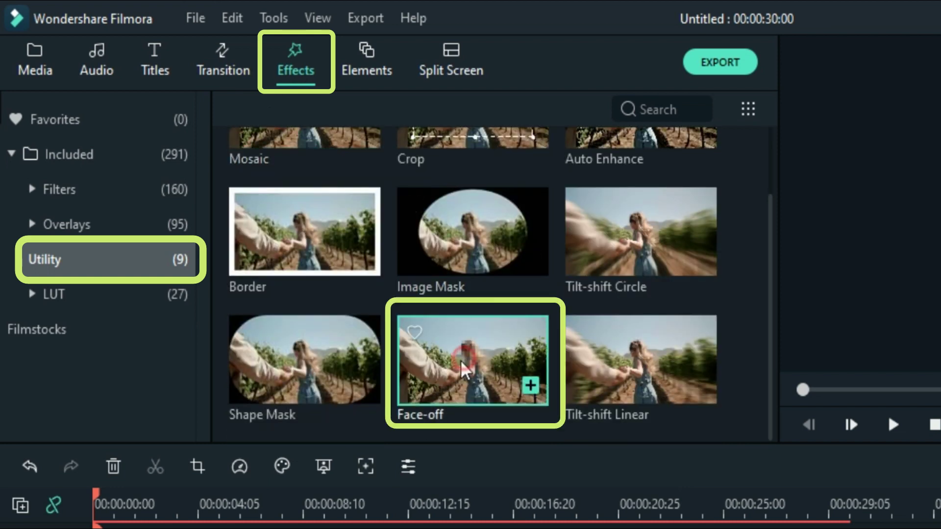
pyautogui.click(461, 368)
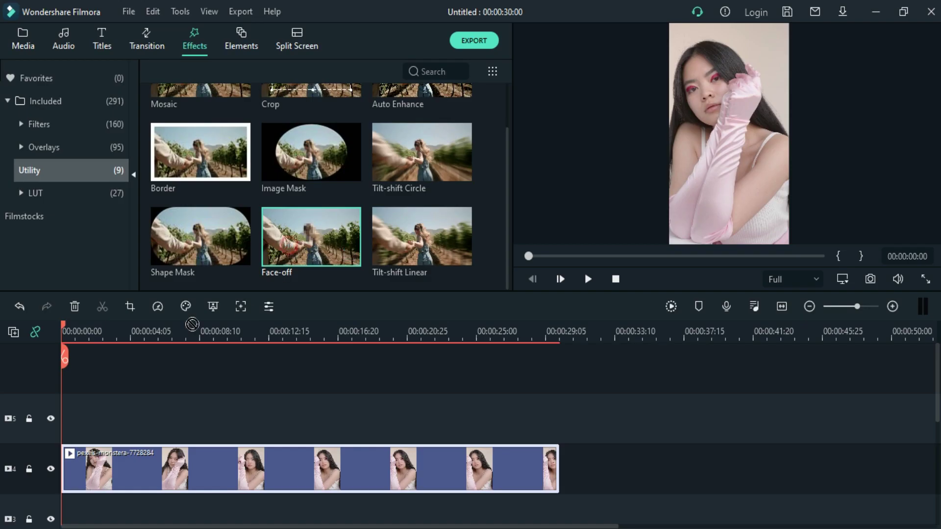
pyautogui.moveTo(443, 364)
pyautogui.mouseDown()
pyautogui.moveTo(145, 428)
pyautogui.moveTo(558, 424)
pyautogui.mouseUp()
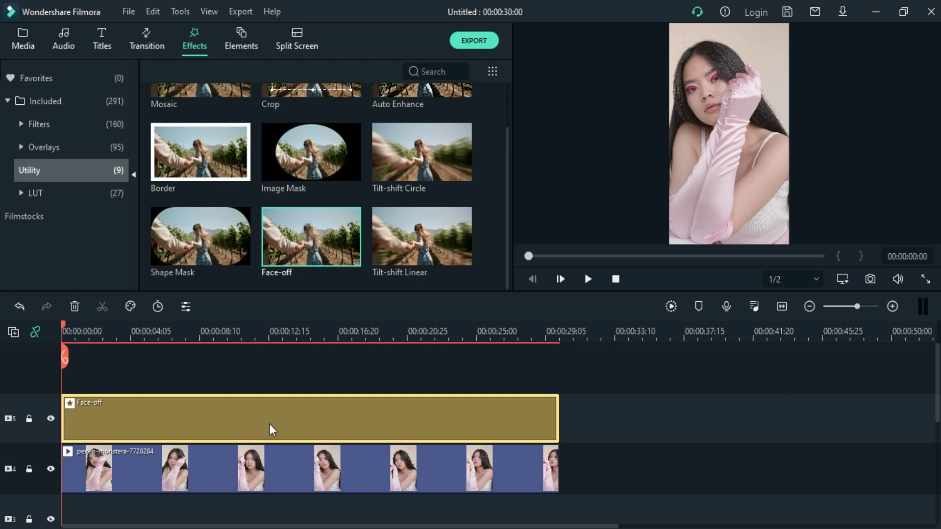
pyautogui.press('Return')
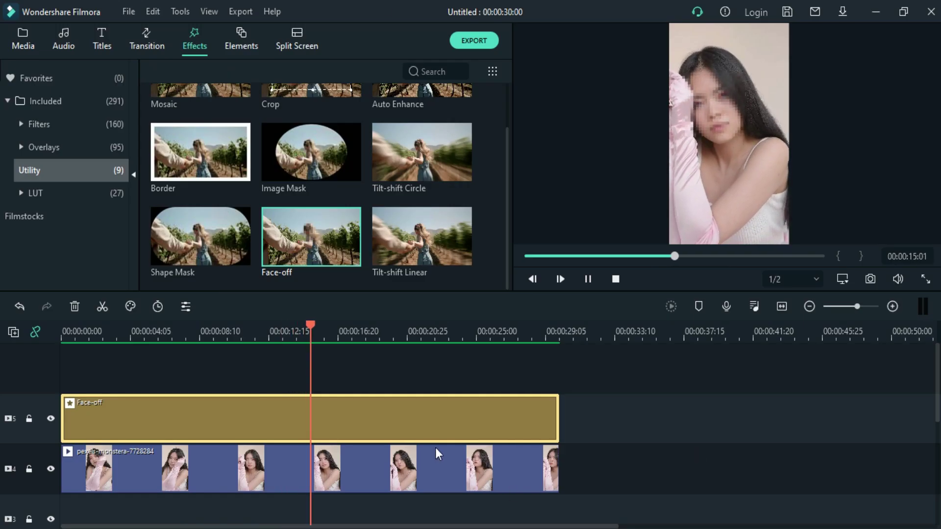
# Preview the smiley Face-off cover, then switch back to the pixel-mosaic preset.
pyautogui.doubleClick(434, 421)
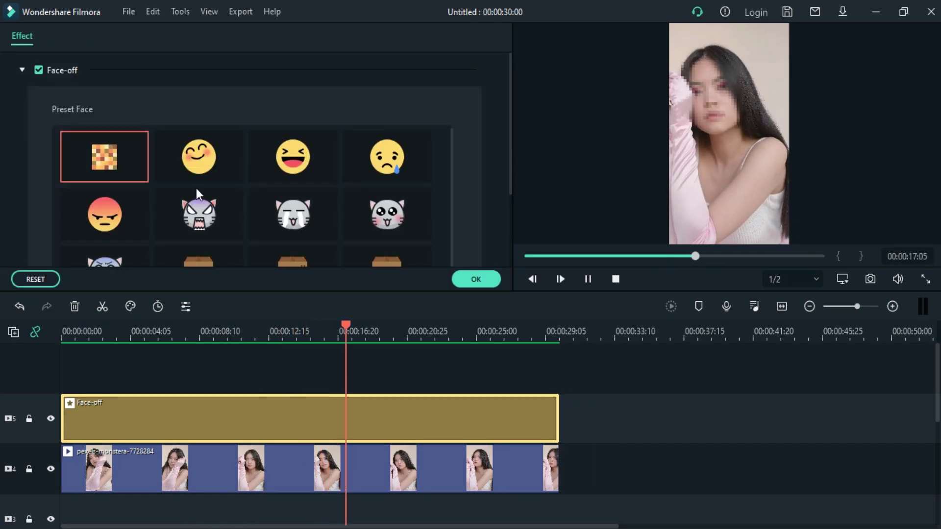
pyautogui.scroll(-3, 247, 163)
pyautogui.scroll(3, 184, 148)
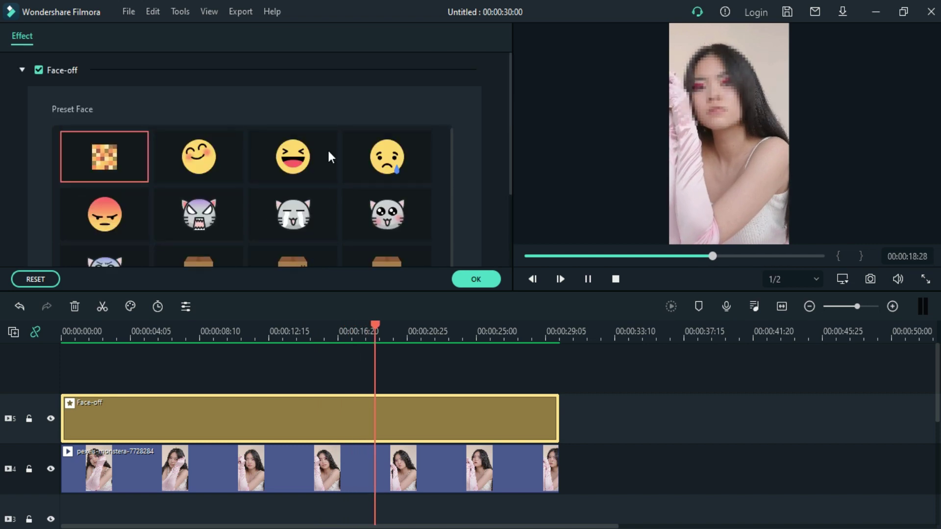
pyautogui.scroll(-3, 386, 195)
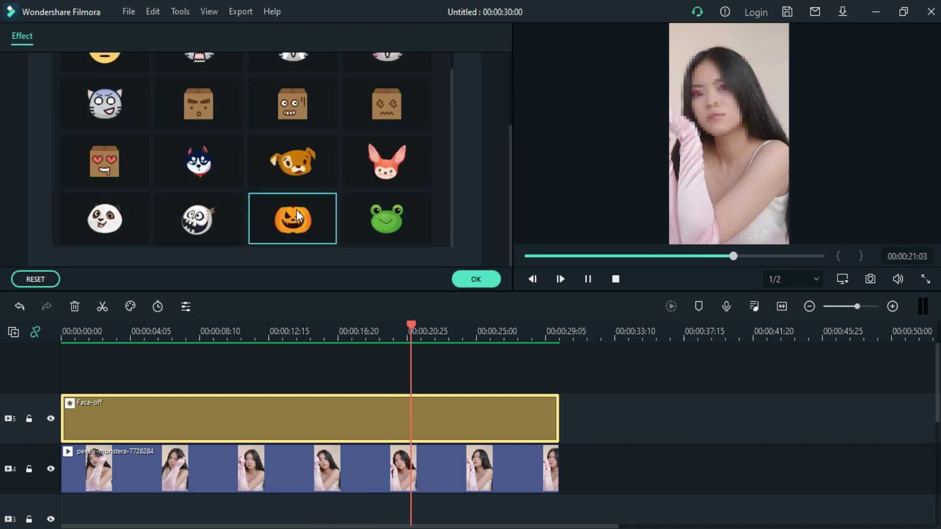
pyautogui.scroll(5, 112, 123)
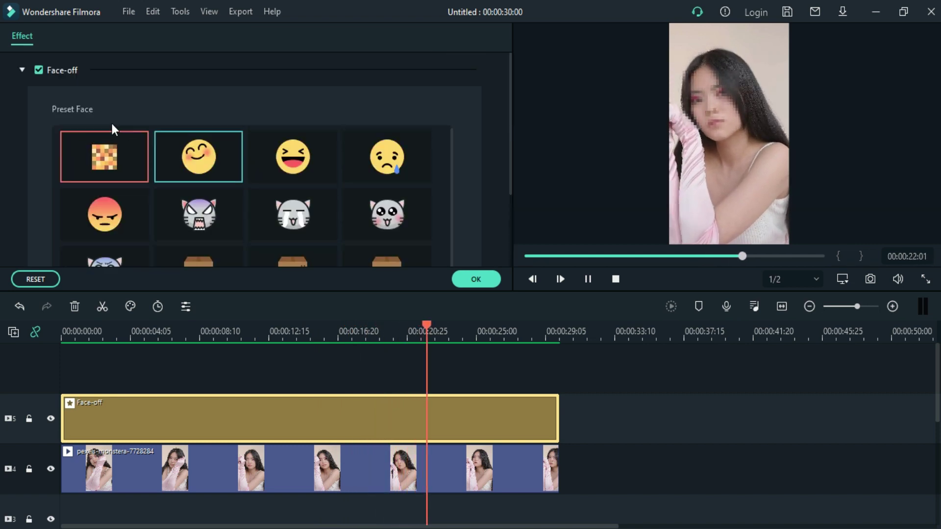
pyautogui.click(202, 178)
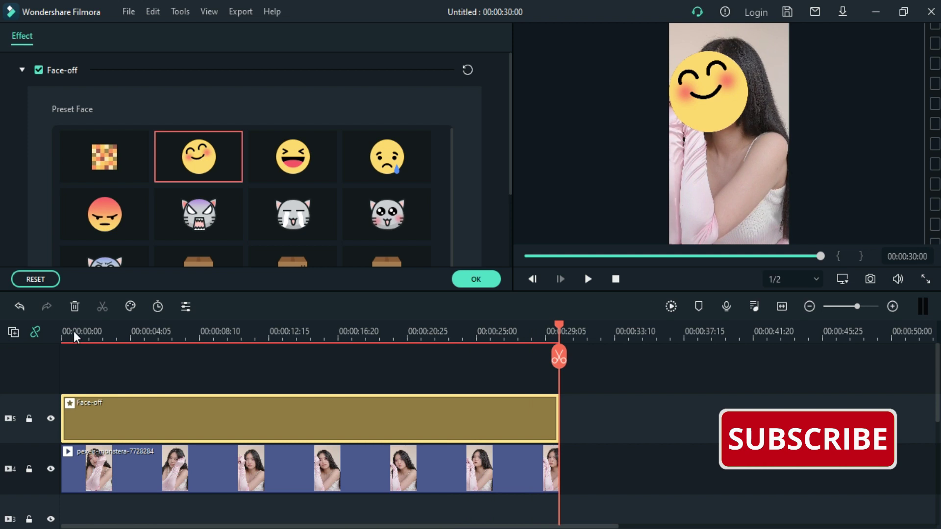
pyautogui.click(63, 338)
pyautogui.press('space')
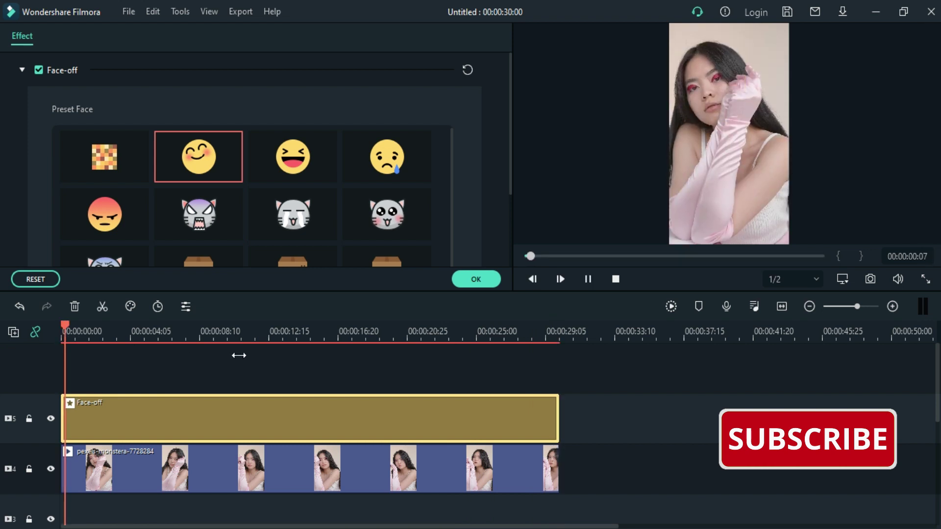
pyautogui.press('space')
pyautogui.click(61, 324)
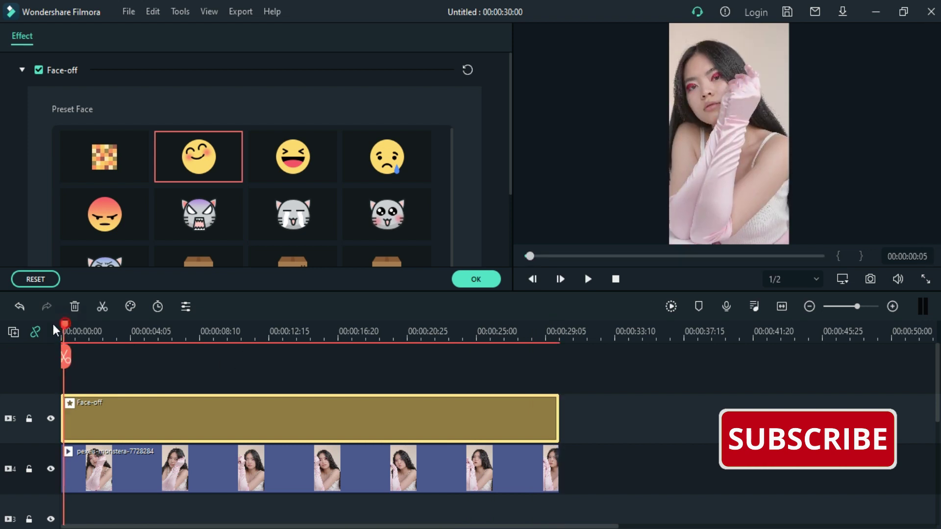
pyautogui.press('space')
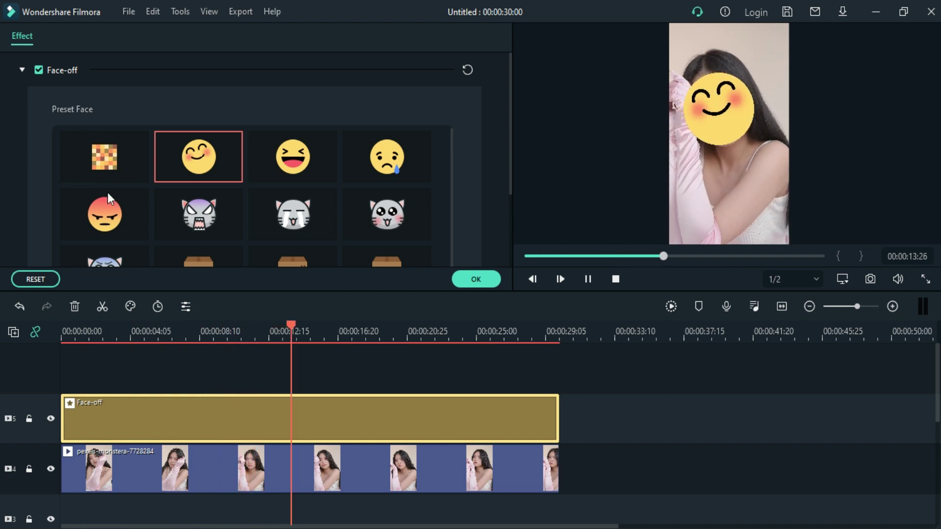
pyautogui.click(109, 160)
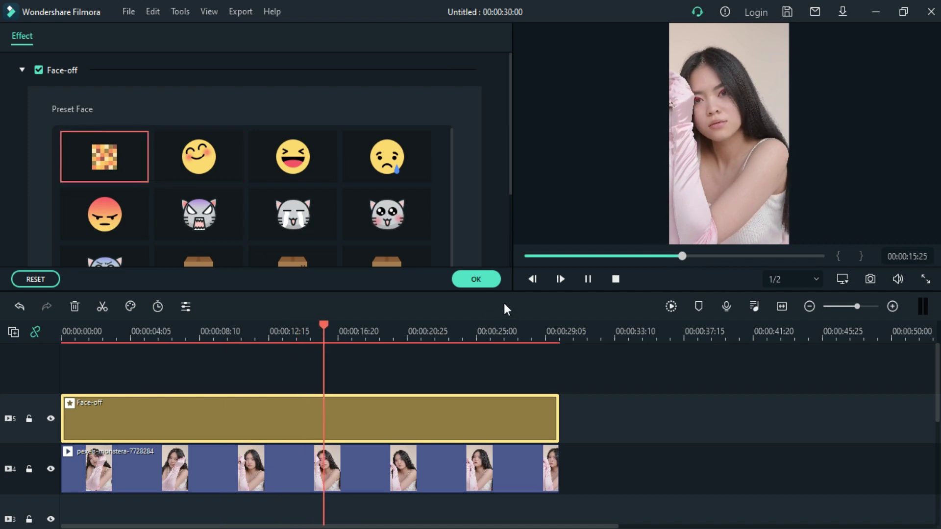
# Apply the pixel-mosaic Face-off cover and replay from the start to about seventeen seconds.
pyautogui.click(482, 279)
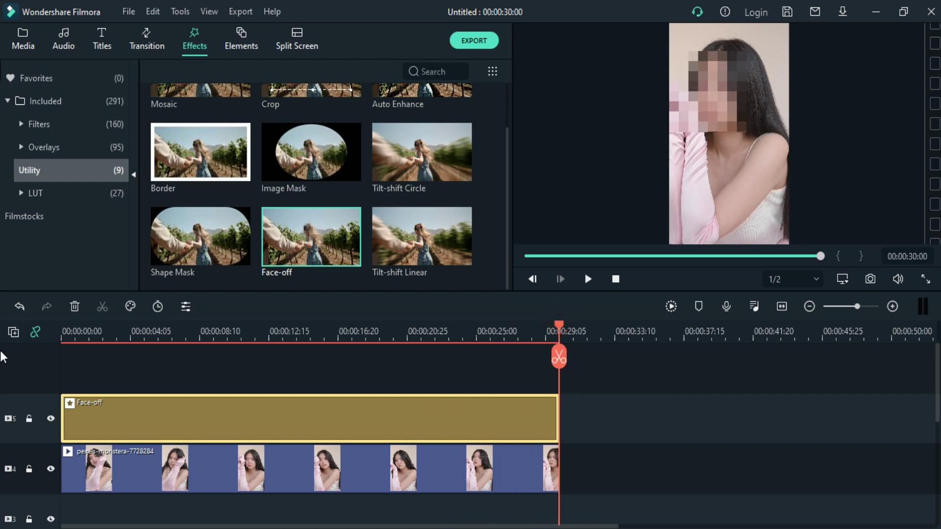
pyautogui.click(61, 337)
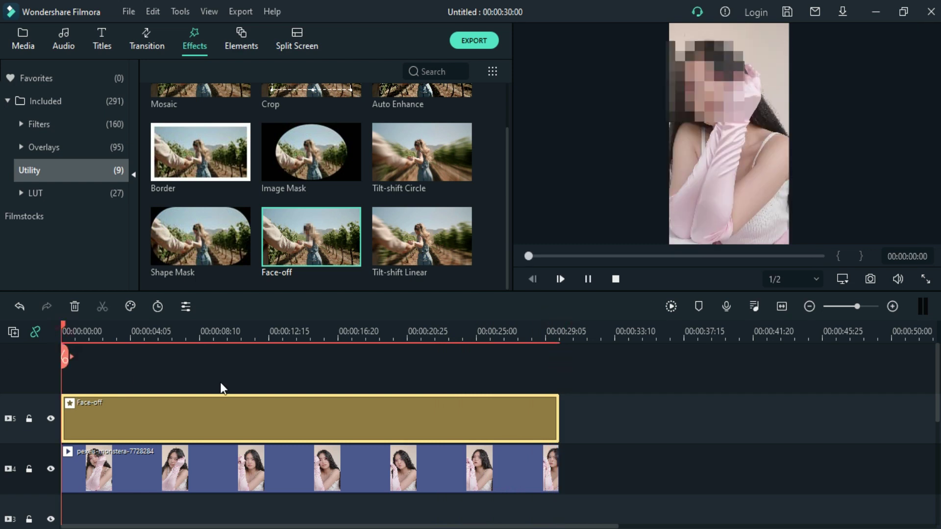
pyautogui.press('space')
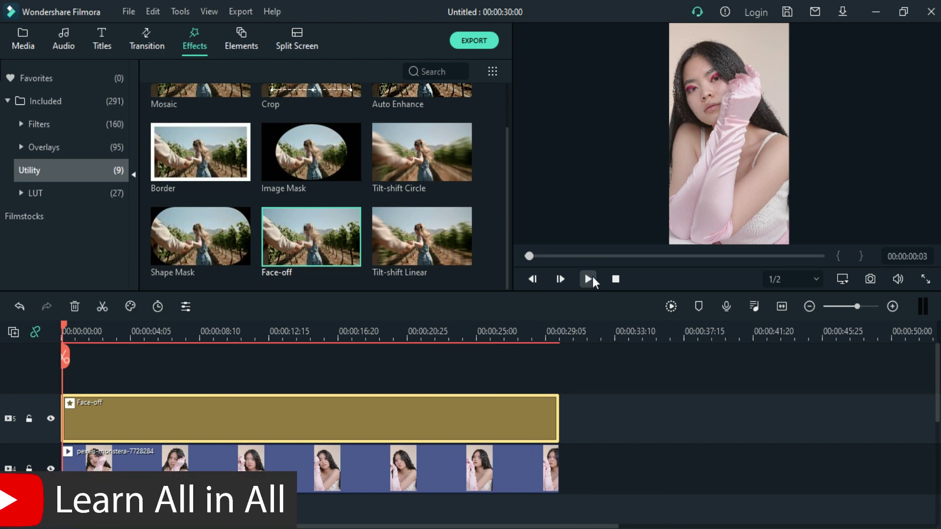
pyautogui.click(587, 279)
pyautogui.press('space')
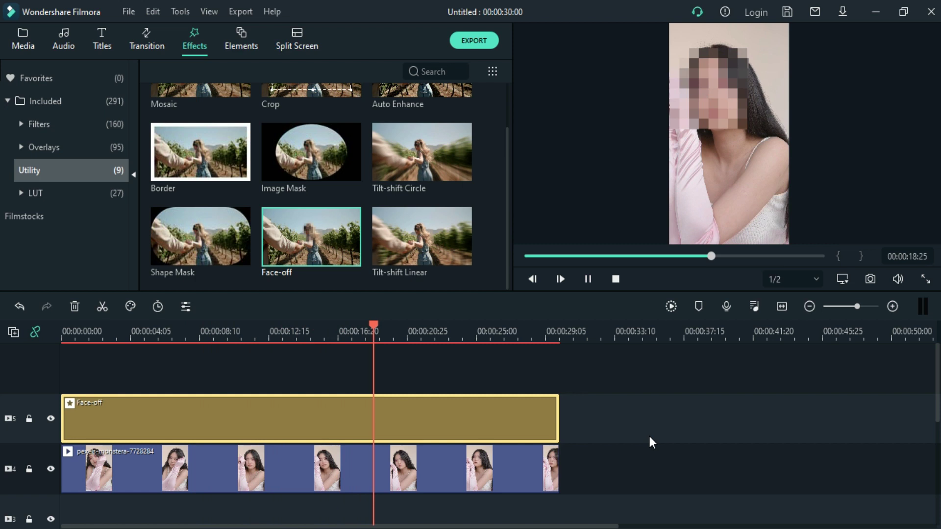
pyautogui.moveTo(203, 90); pyautogui.dragTo(265, 105)
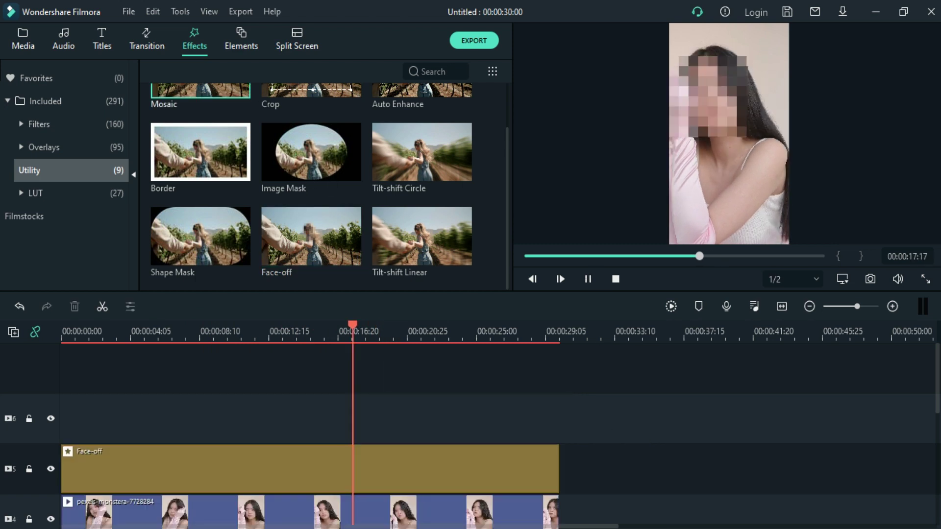
pyautogui.press('space')
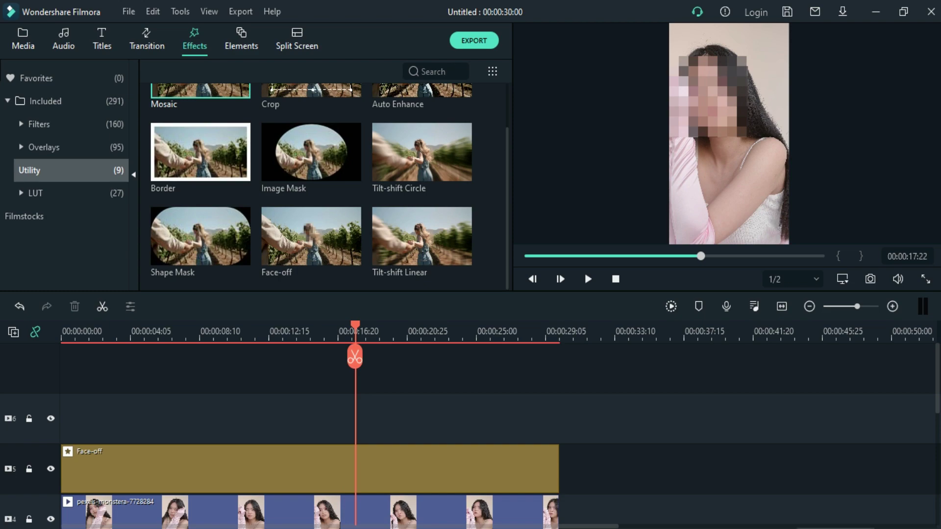